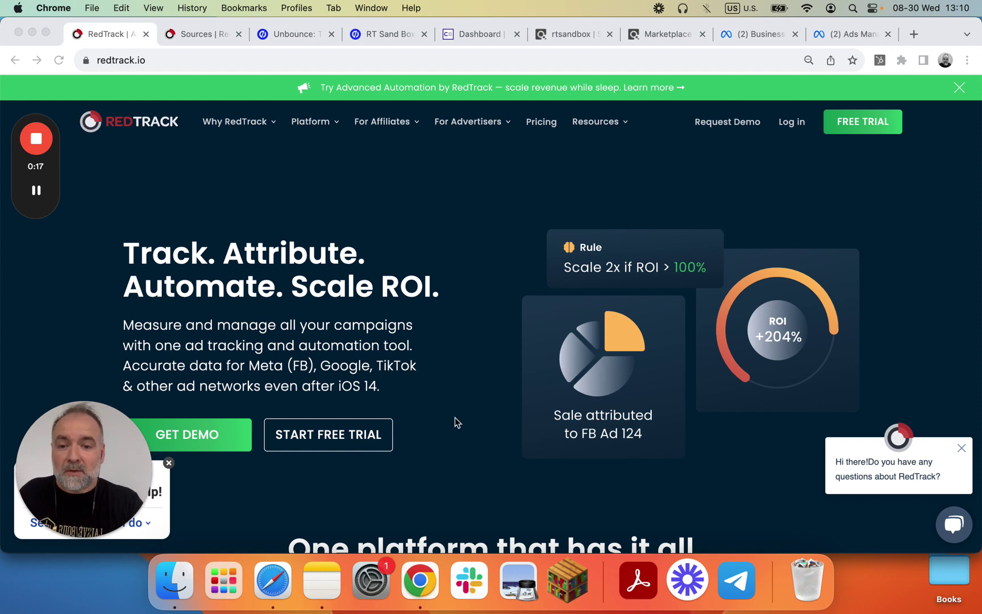
Go from the Sources page to the Campaigns list and start a new campaign.
left_click(325, 578)
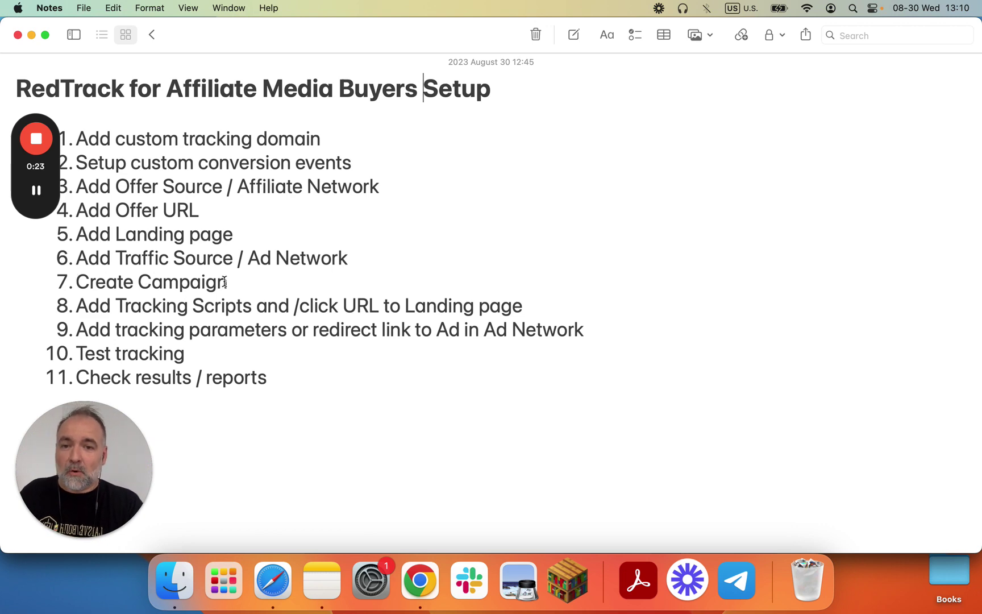
left_click(423, 580)
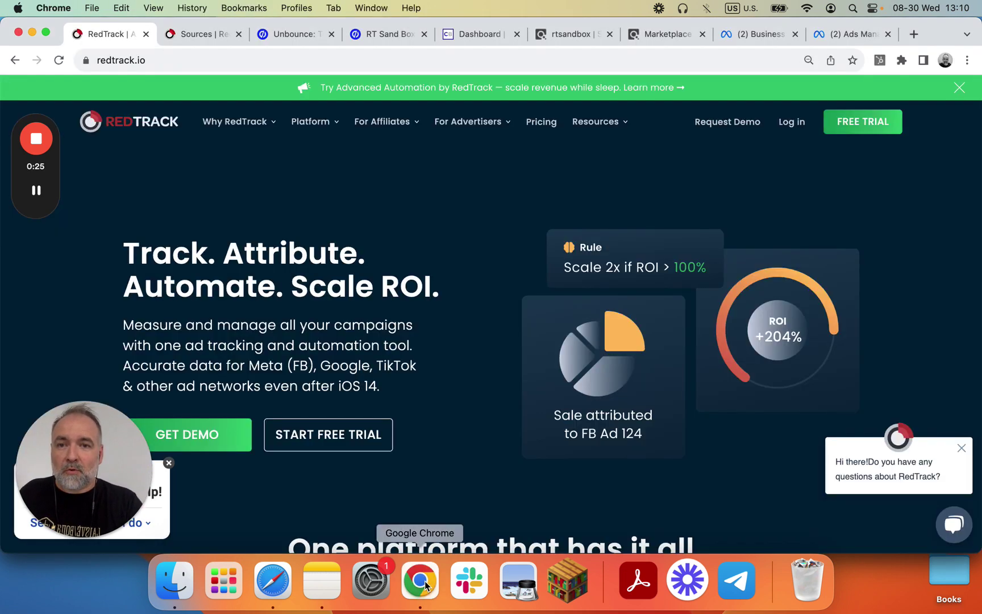
left_click(200, 34)
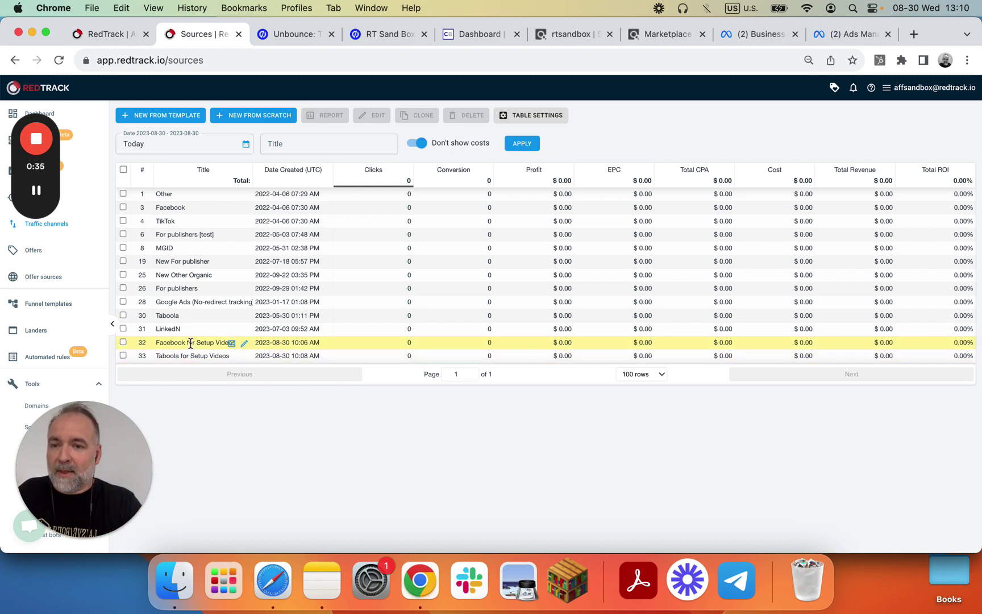
mouse_move(52, 182)
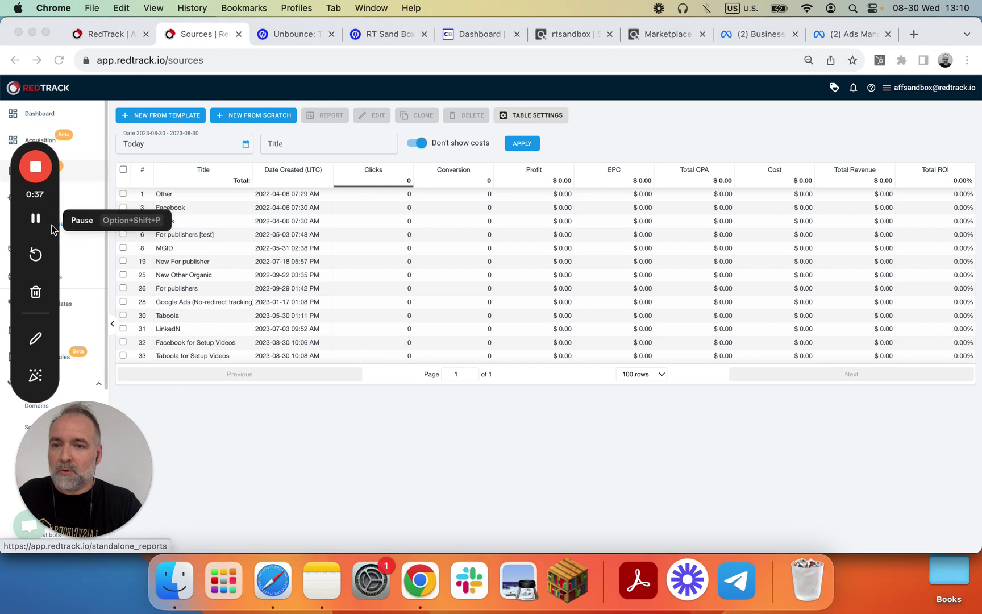
left_click(46, 204)
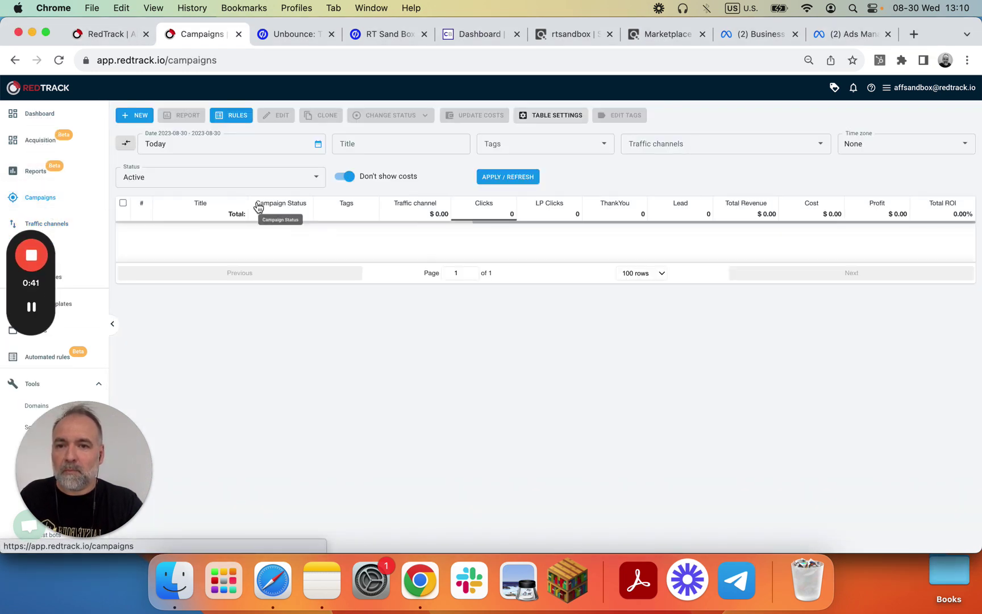
left_click(134, 119)
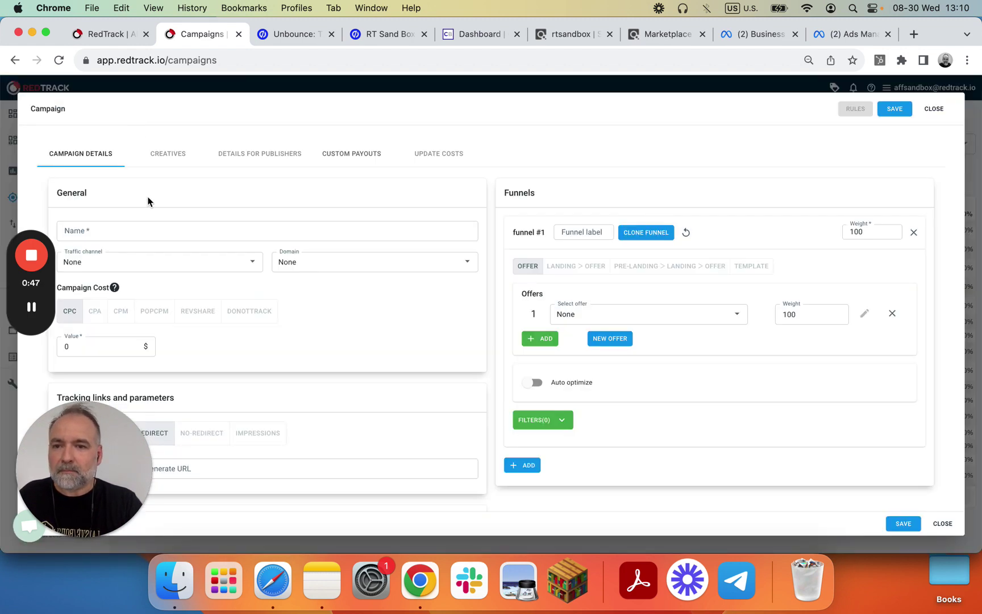
Name the new campaign 'Facebook for CB Hoplink'.
left_click(134, 229)
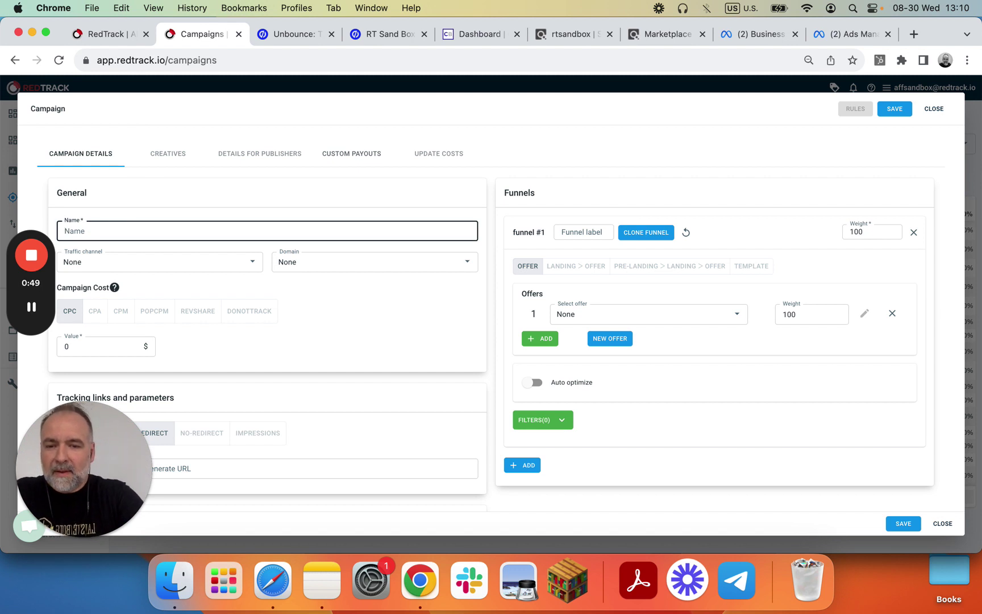
type("Faceboo")
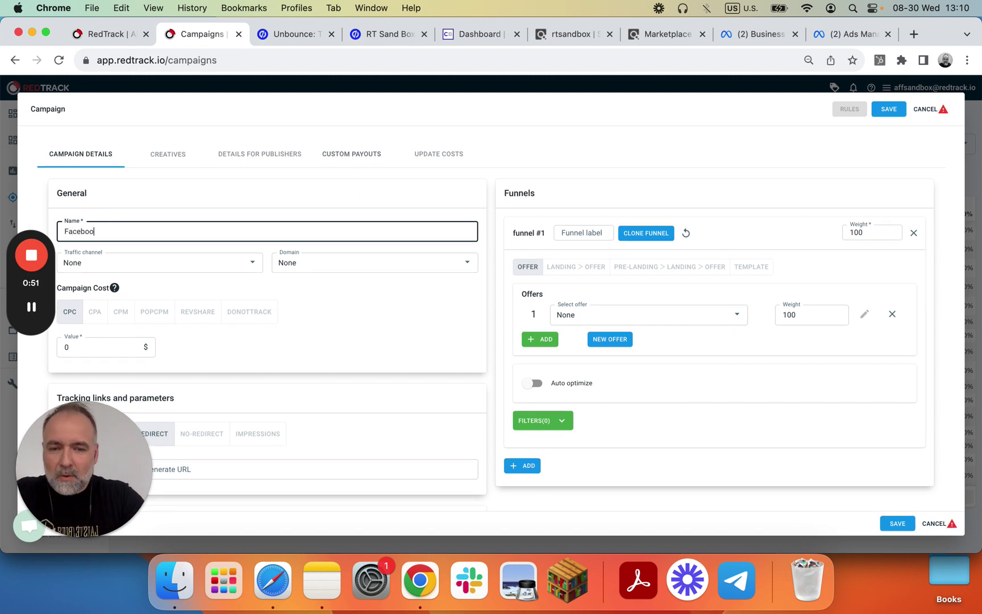
type("k opr")
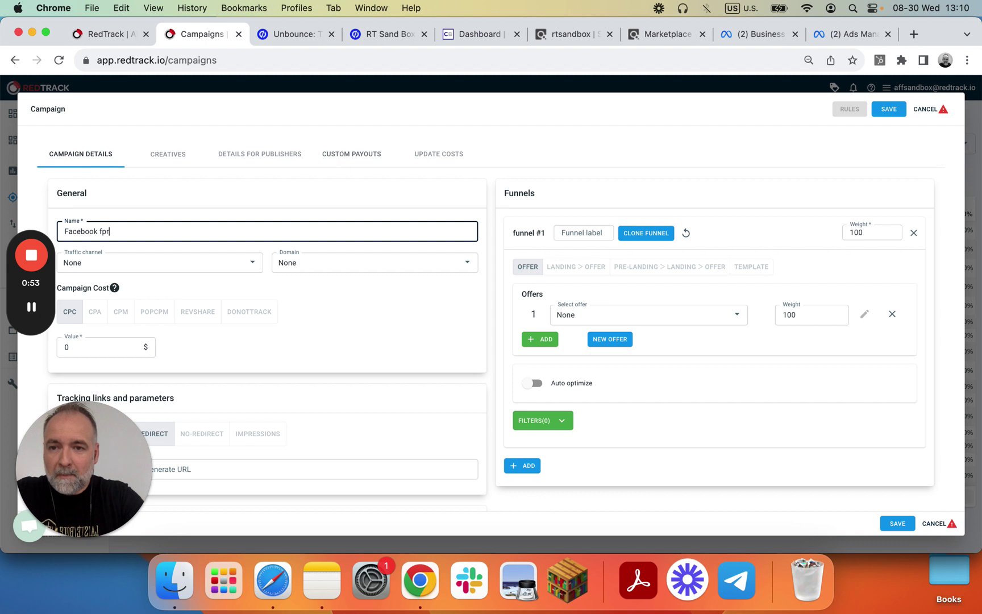
key("BackSpace")
key("BackSpace")
type("or")
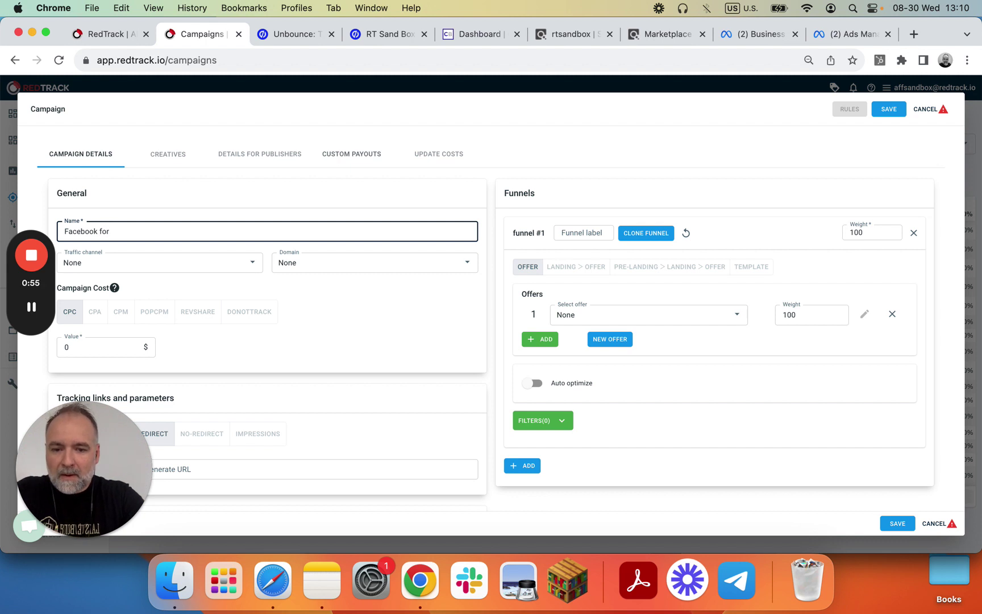
type(" CB H")
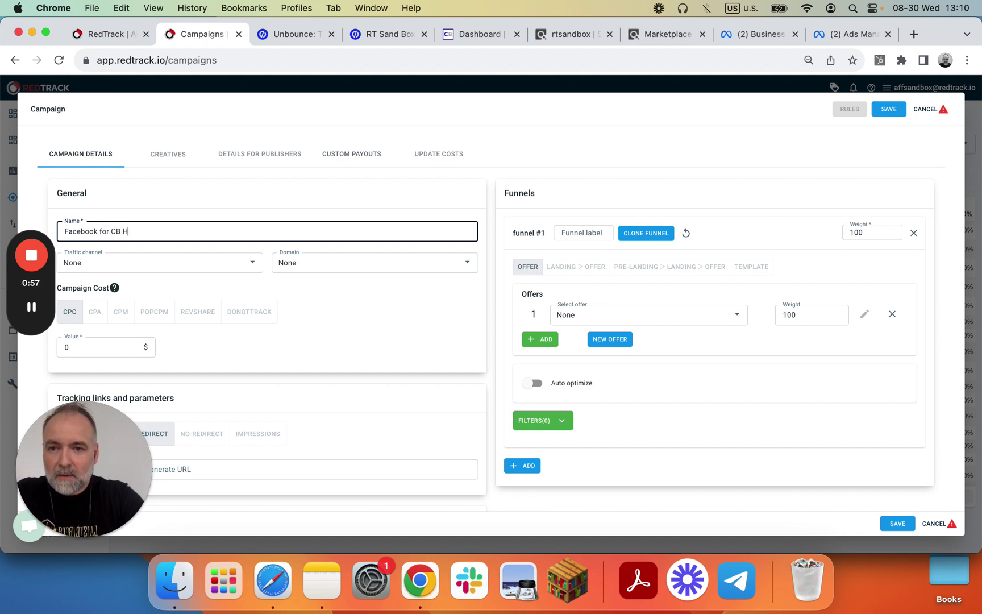
type("oplink")
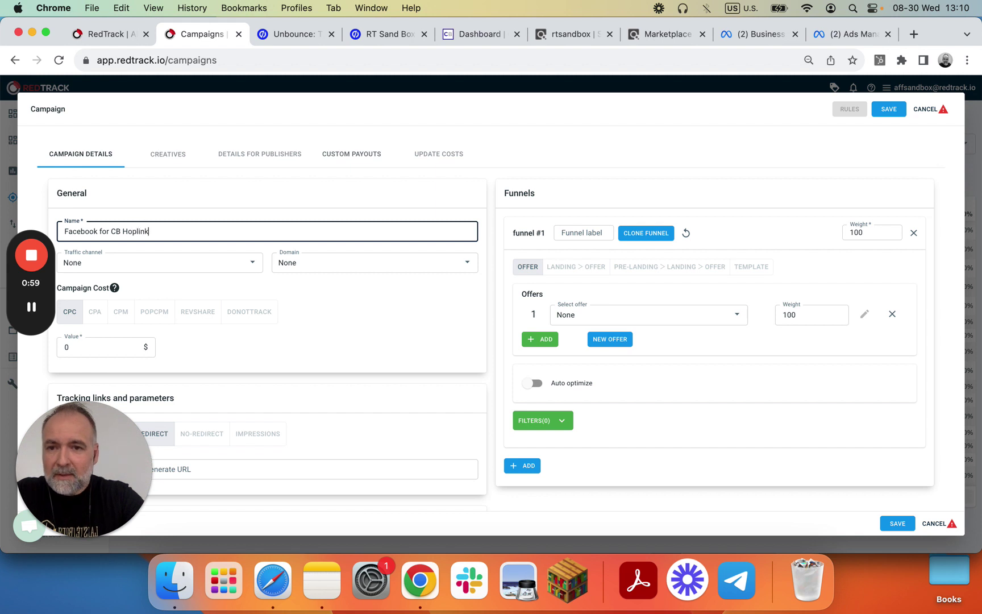
Set traffic channel to Facebook for Setup Videos and domain to affsandbox.trk.agency.
left_click(125, 260)
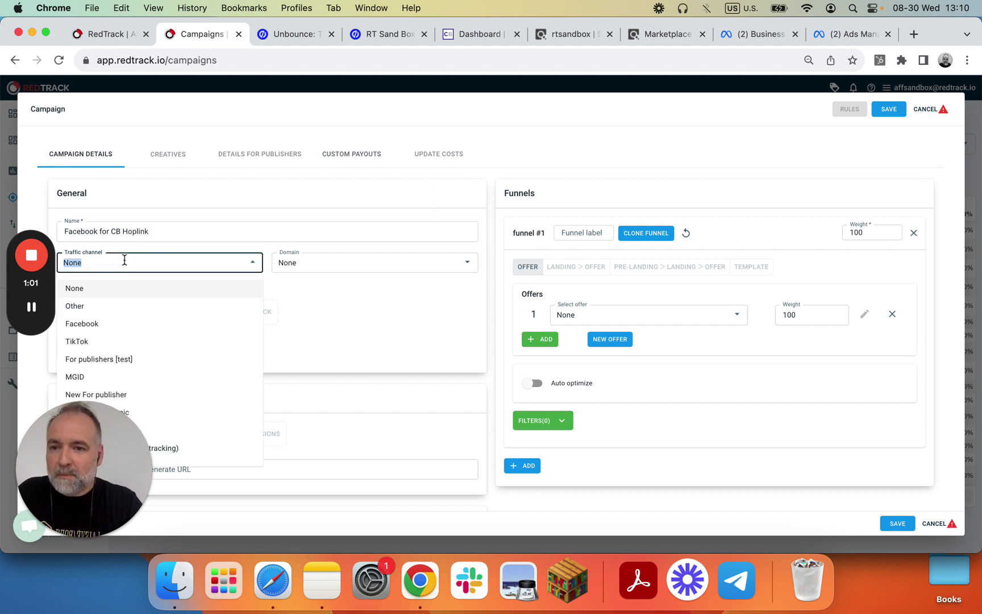
scroll(149, 375, "down", 2)
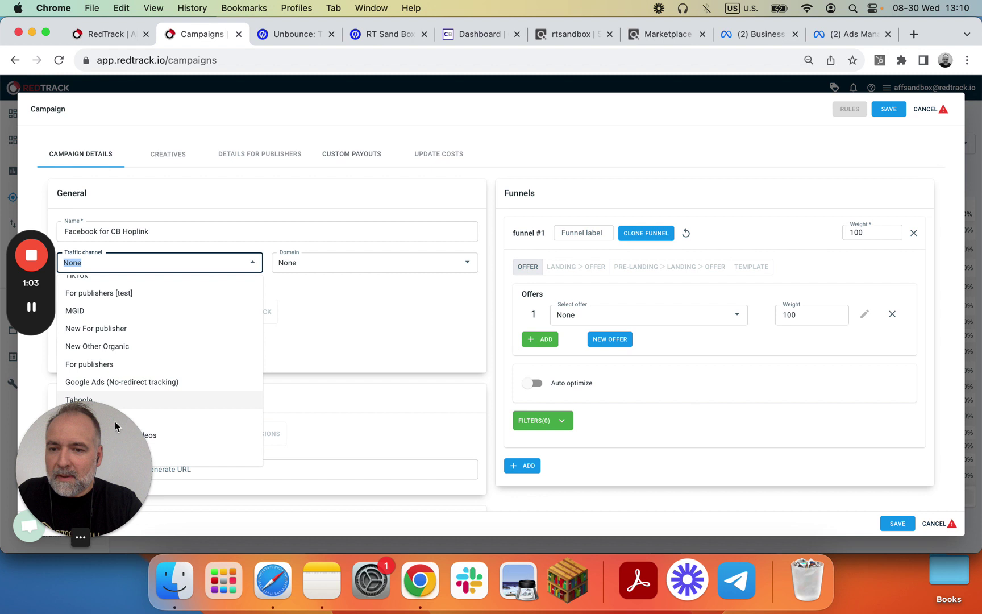
left_click_drag(114, 433, 118, 427)
left_click(187, 267)
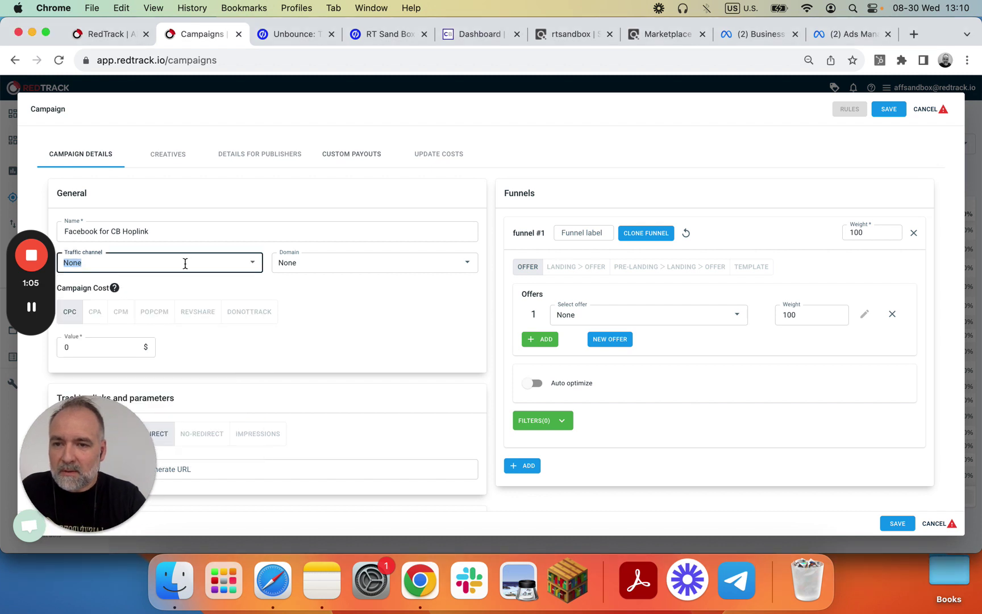
type("fa")
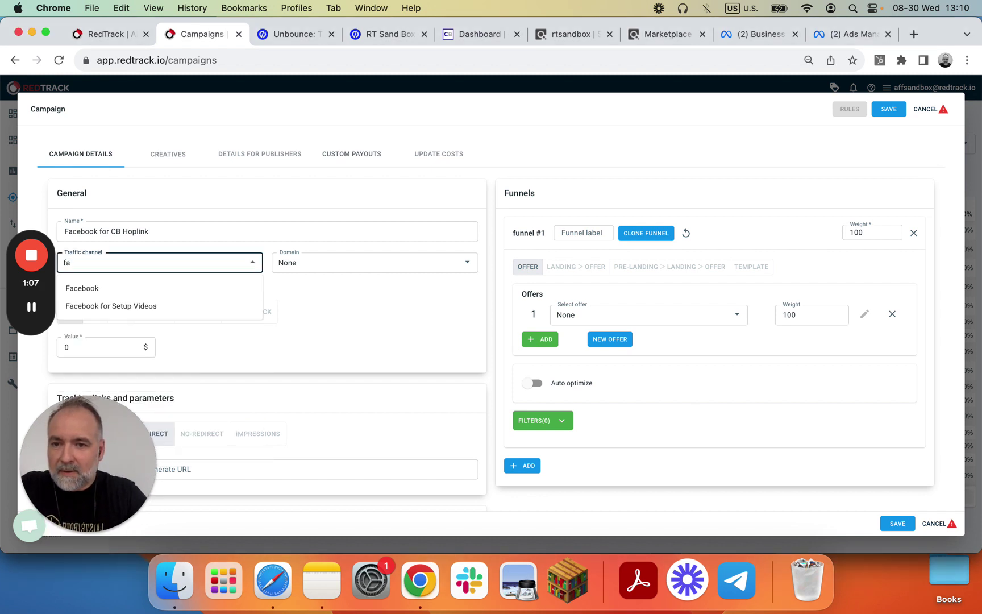
left_click(193, 308)
left_click(326, 264)
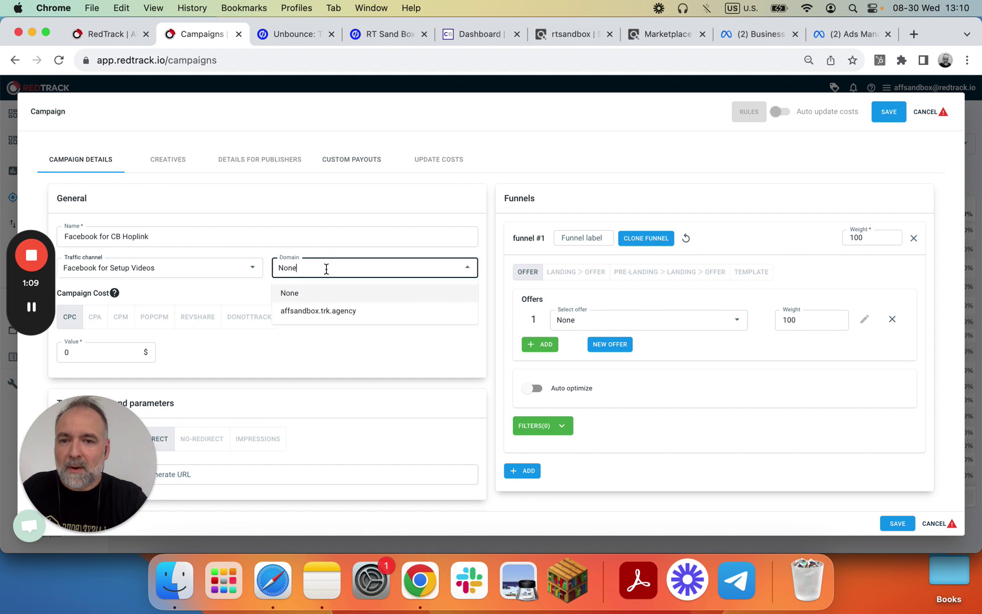
left_click(334, 311)
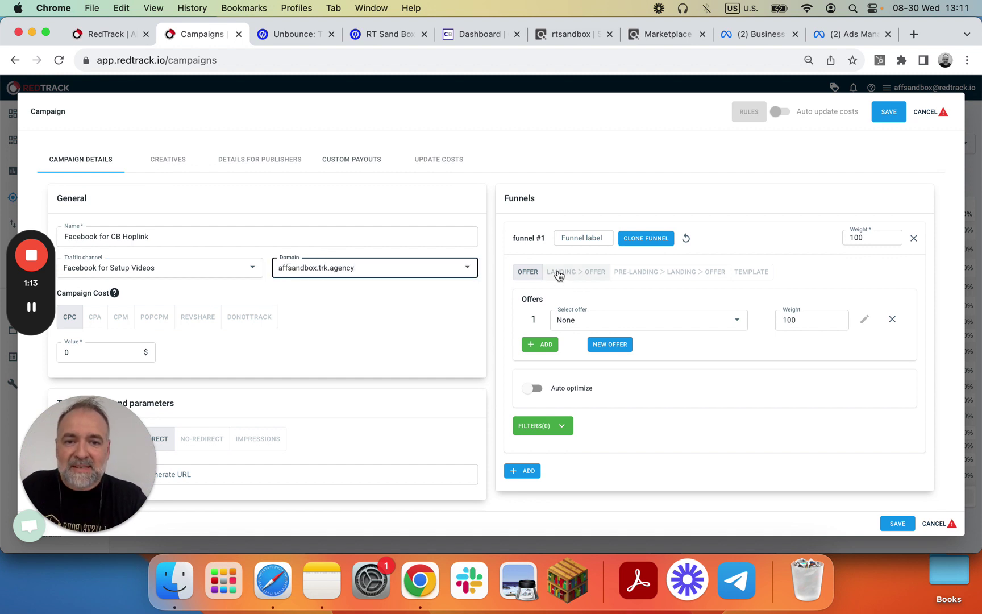
Switch the funnel to landing then offer, with Landing page for Setup Video as landing.
left_click(577, 278)
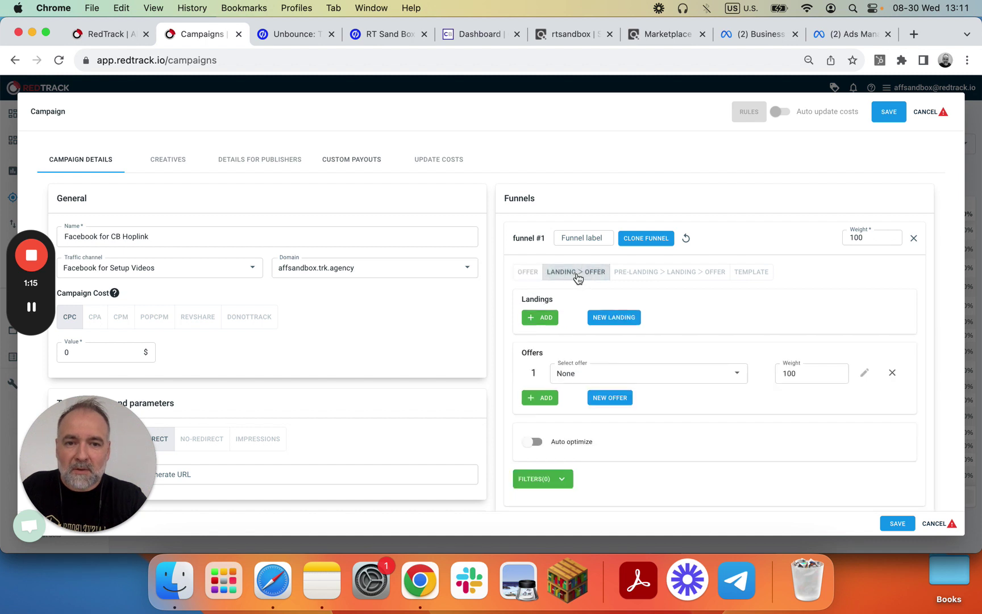
left_click(547, 317)
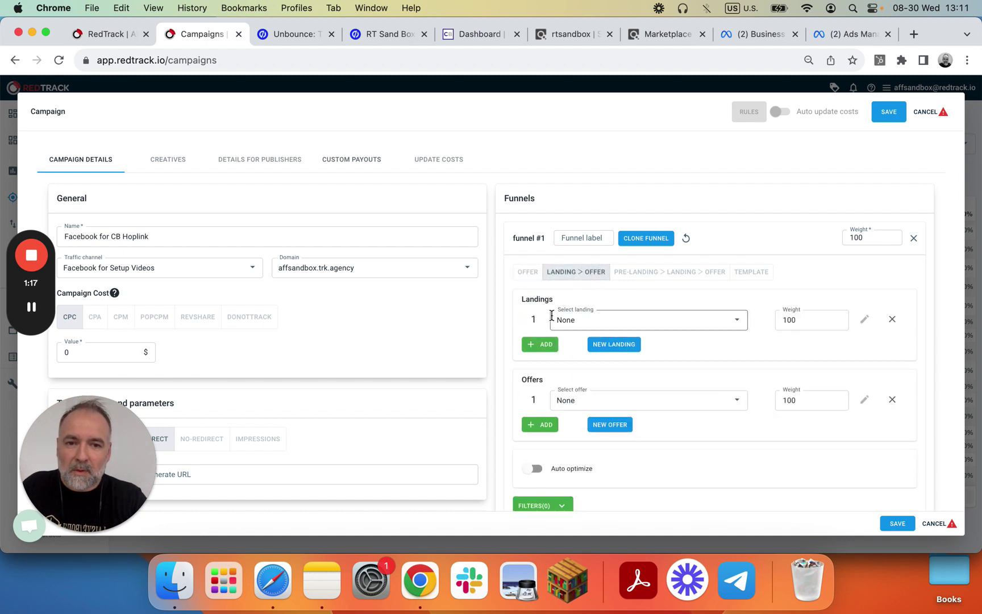
left_click(552, 316)
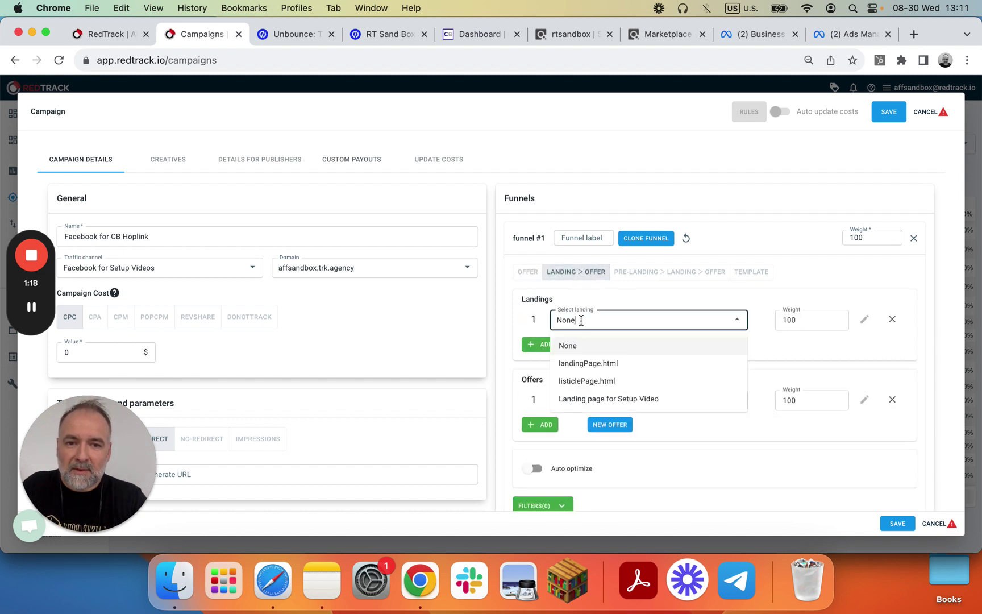
left_click(612, 398)
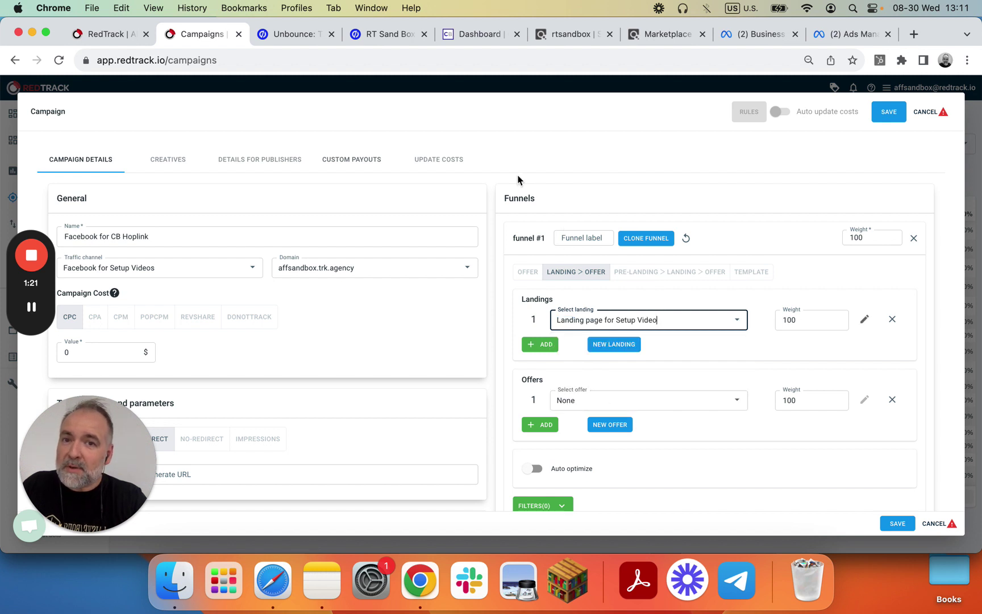
Choose ClickBank HopLink as the offer and save the campaign.
left_click(590, 399)
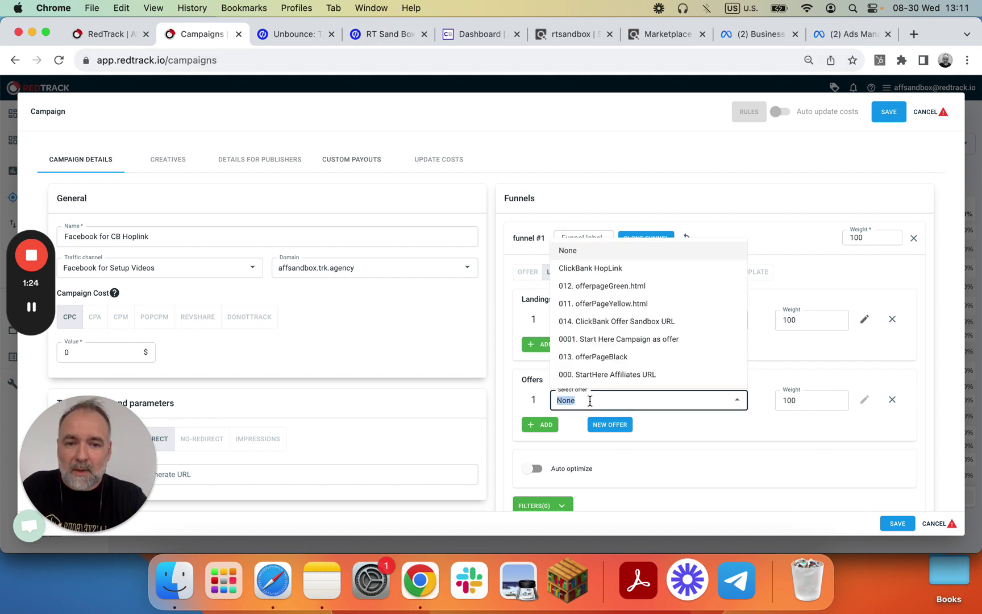
left_click(590, 273)
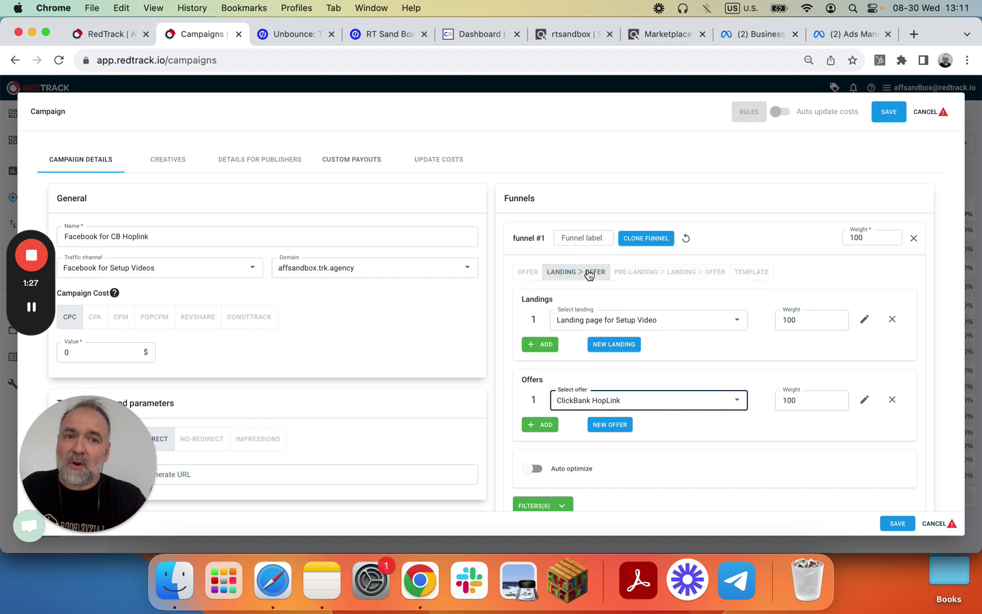
scroll(739, 341, "down", 3)
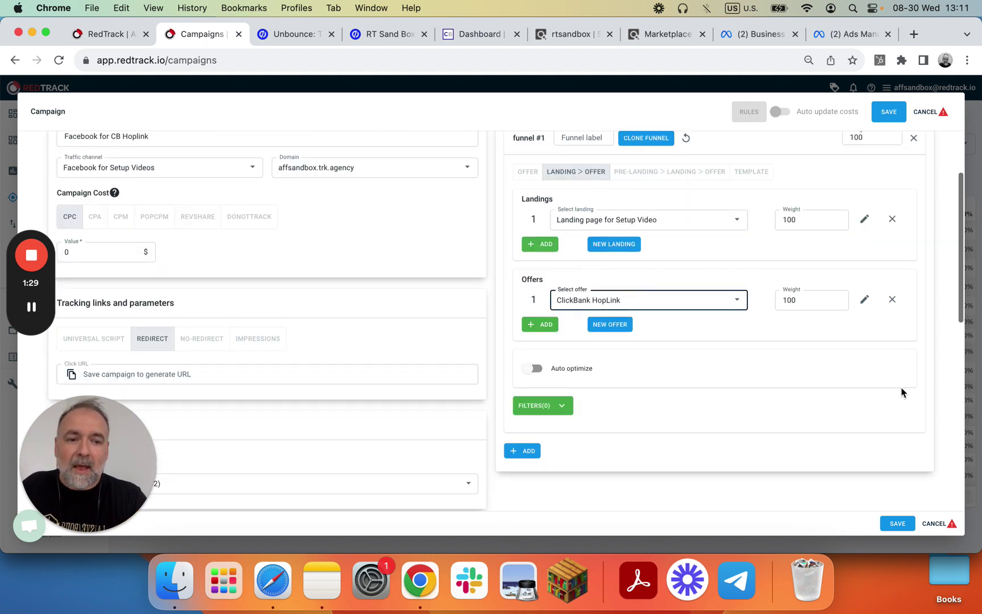
left_click(900, 527)
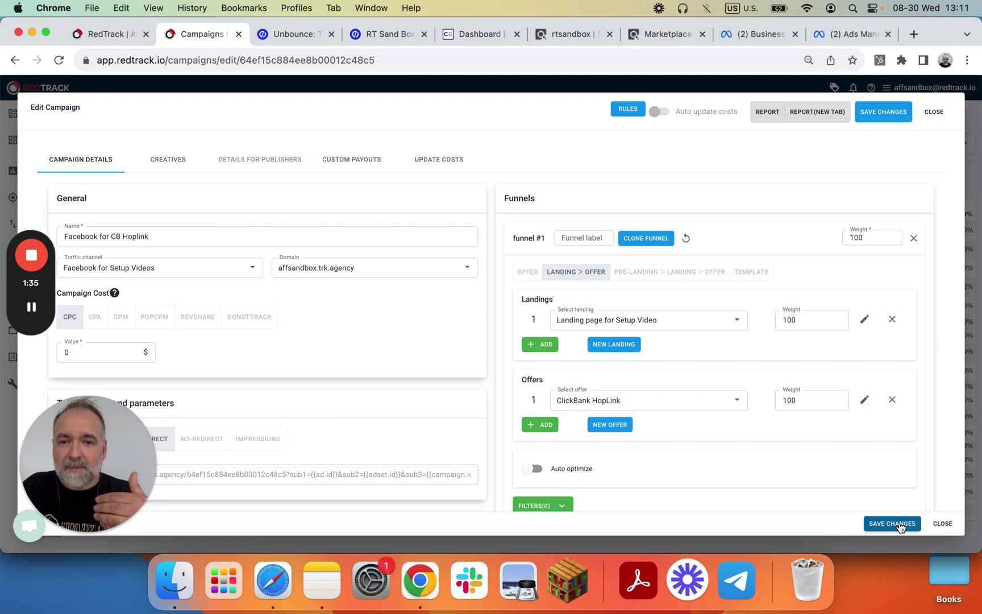
Back in the campaign list, select 'Facebook for CB Hoplink' and clone it.
left_click(942, 524)
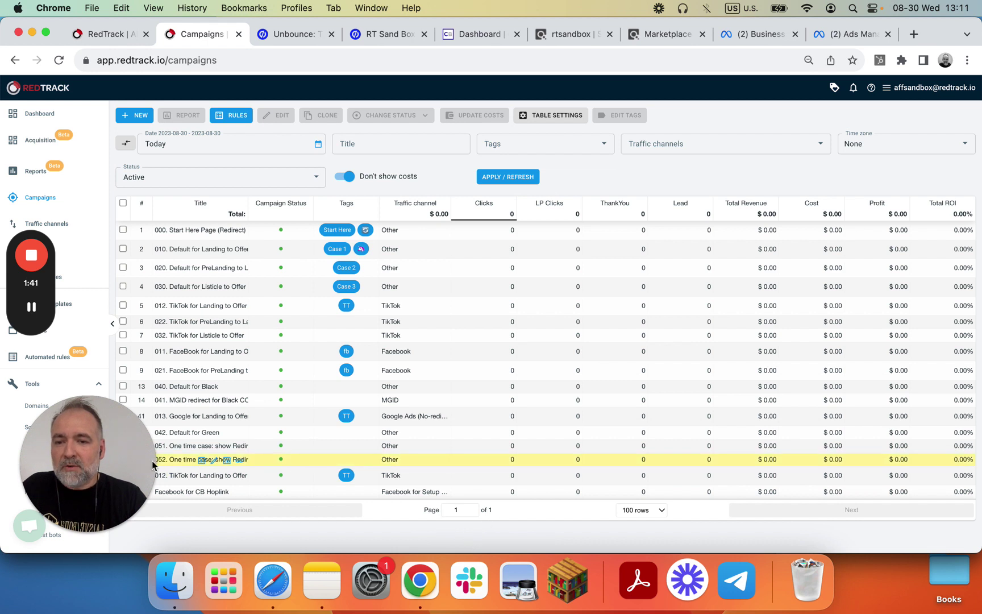
left_click_drag(80, 449, 66, 337)
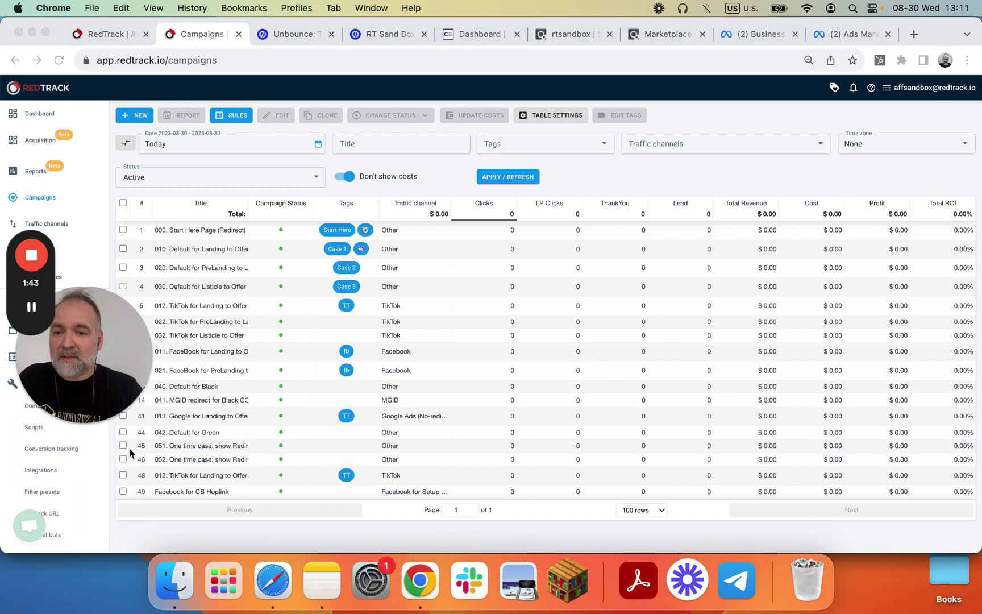
left_click(123, 492)
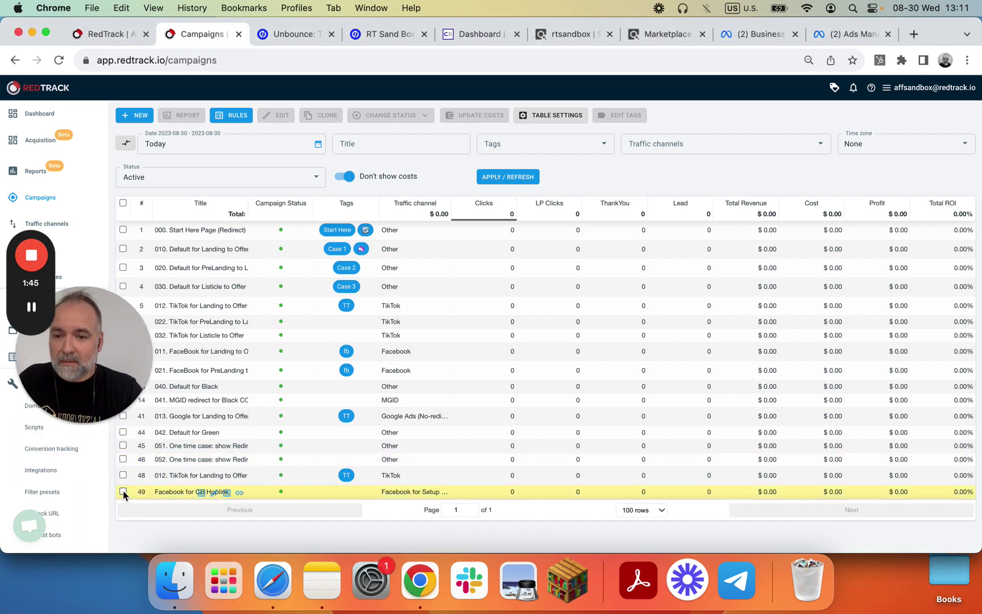
left_click(123, 492)
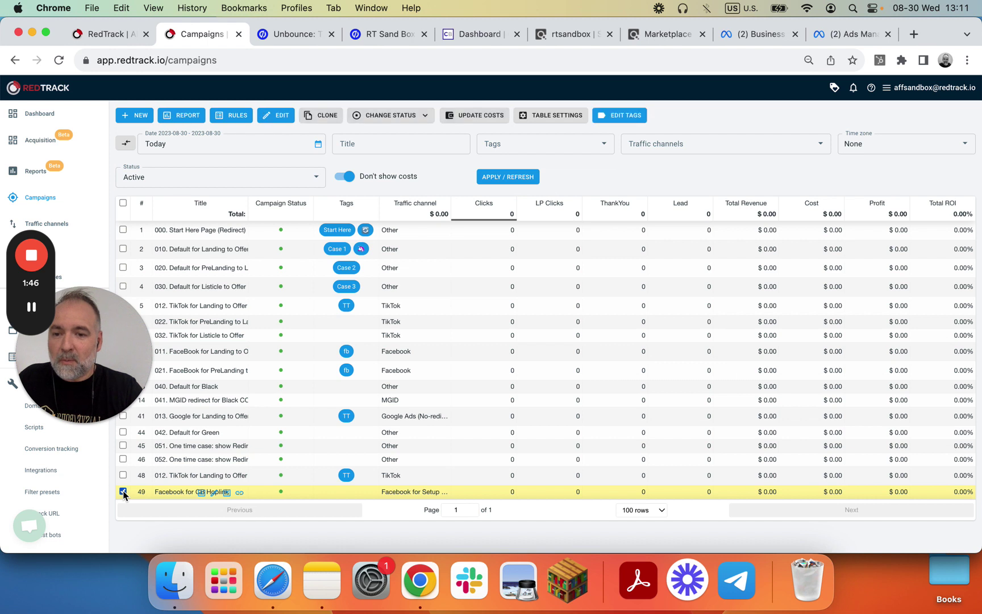
left_click(321, 116)
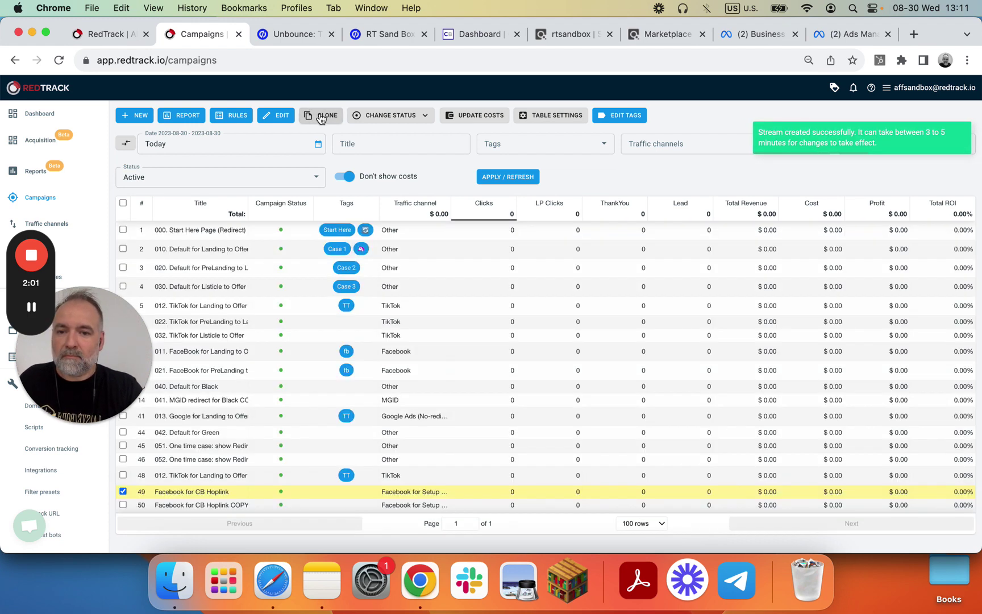
mouse_move(194, 496)
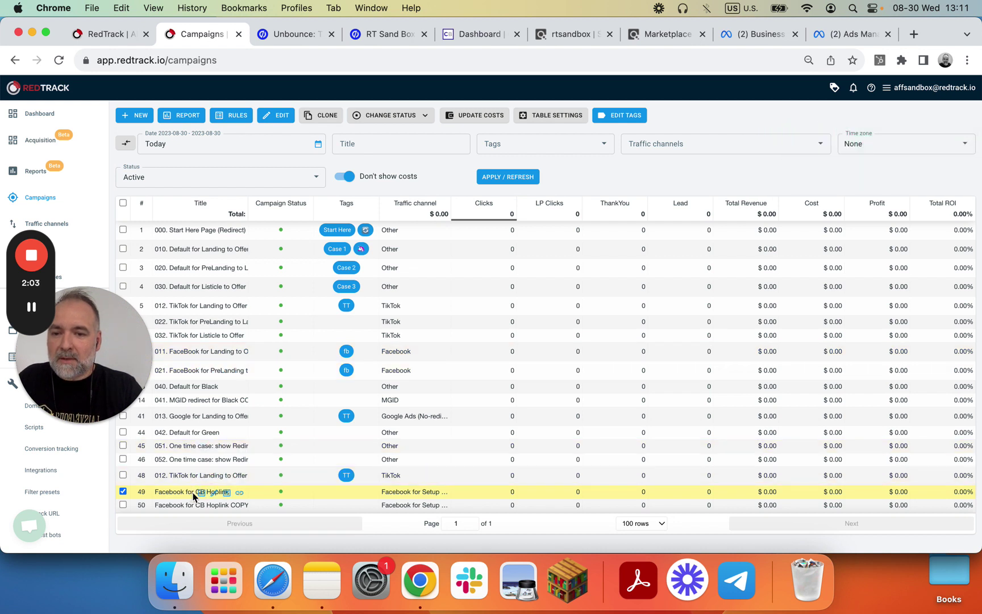
Open the copied campaign for editing and set its traffic channel to Taboola for Setup Videos.
left_click(123, 492)
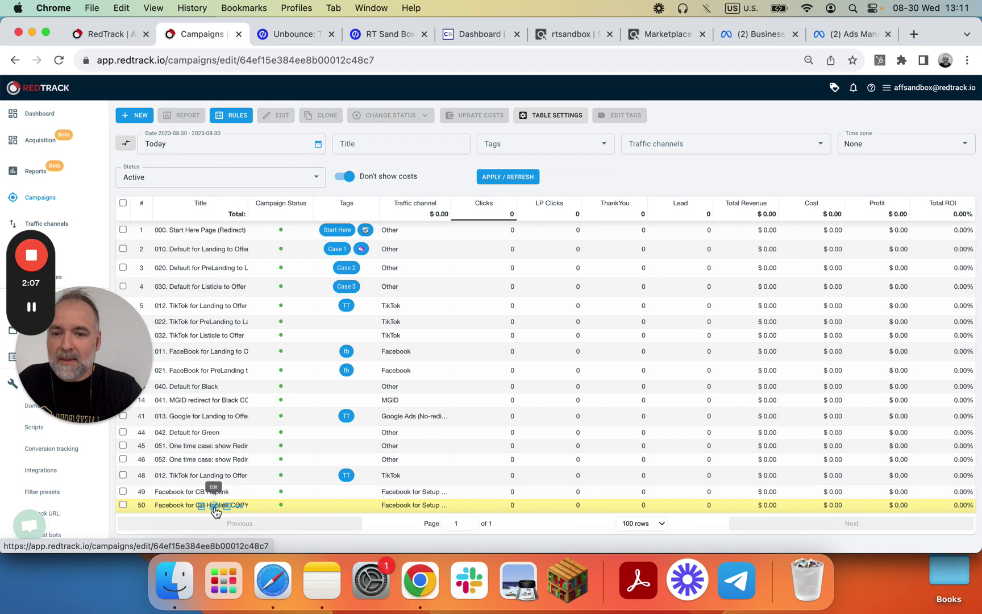
left_click(213, 506)
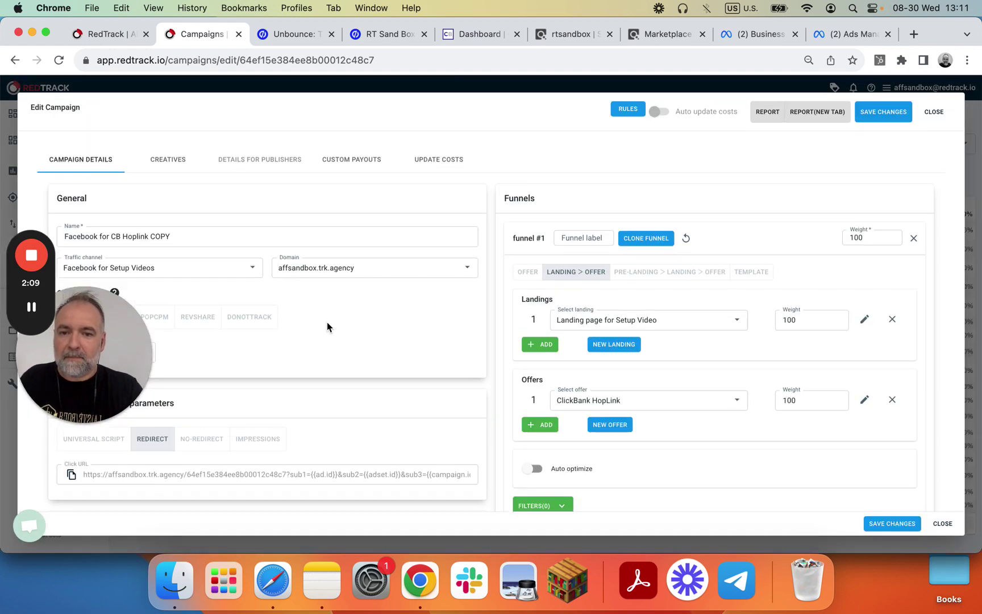
left_click_drag(143, 344, 187, 159)
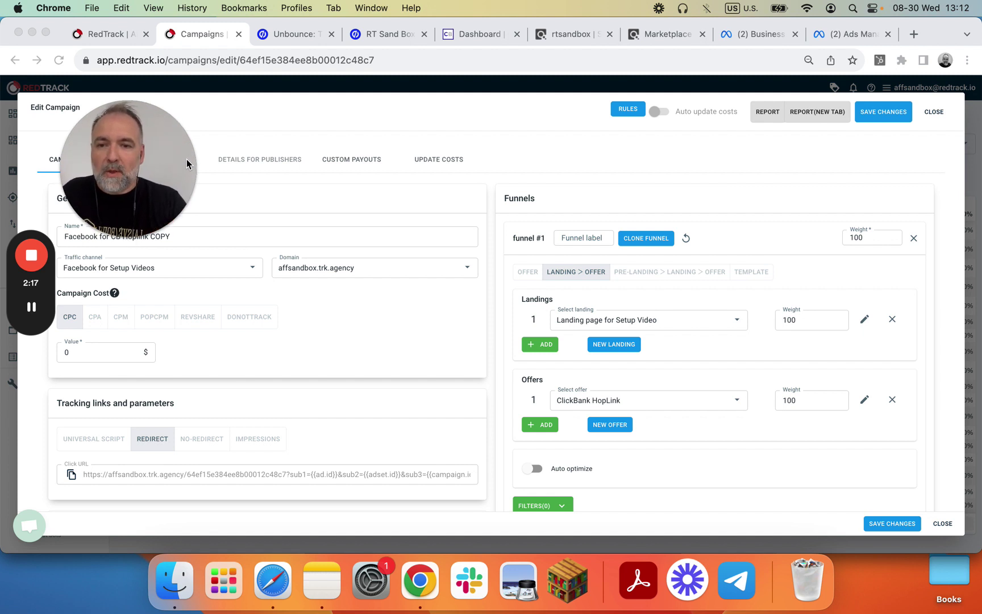
left_click(150, 268)
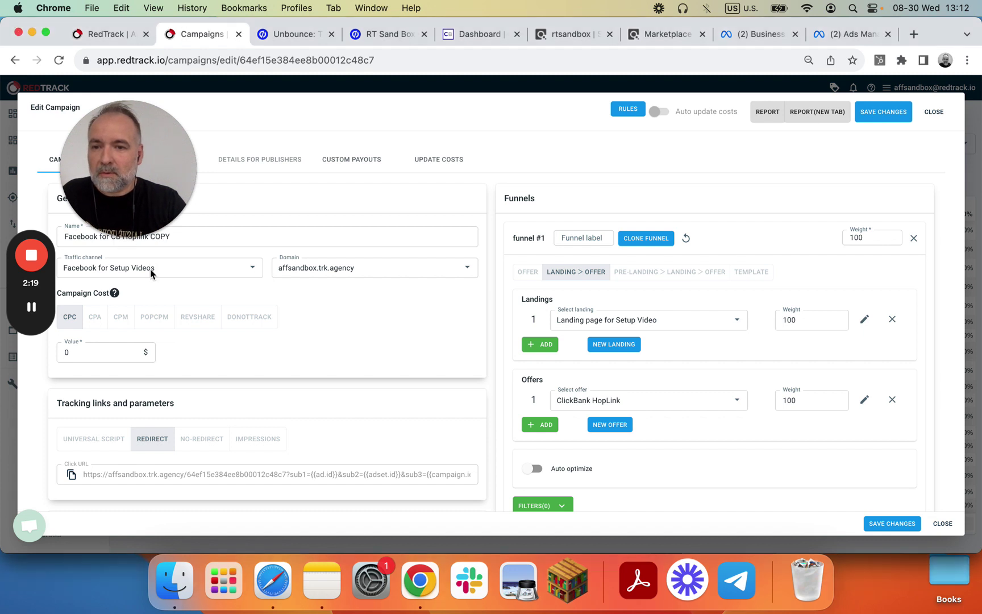
left_click(151, 269)
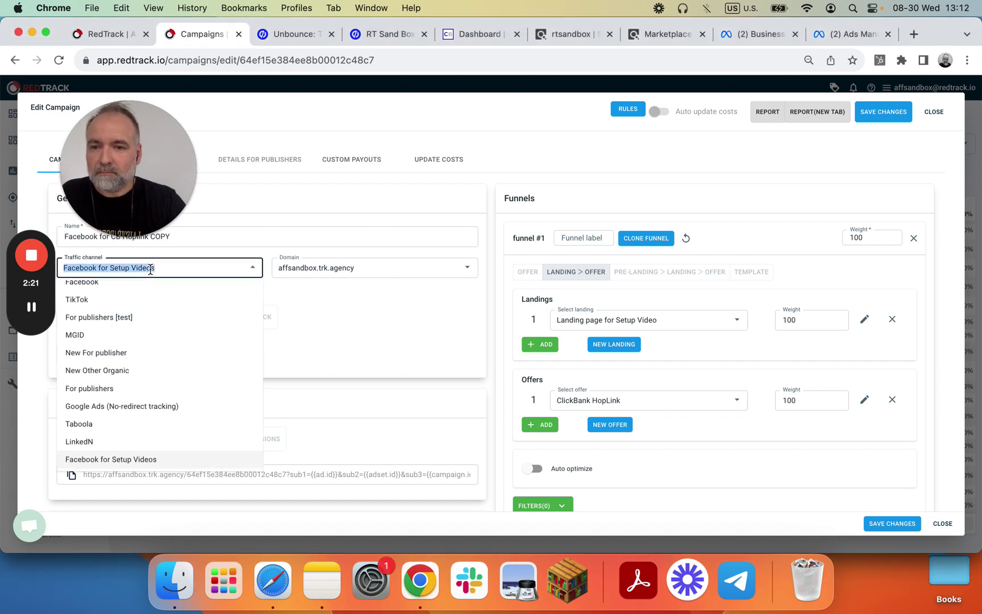
type("taboola")
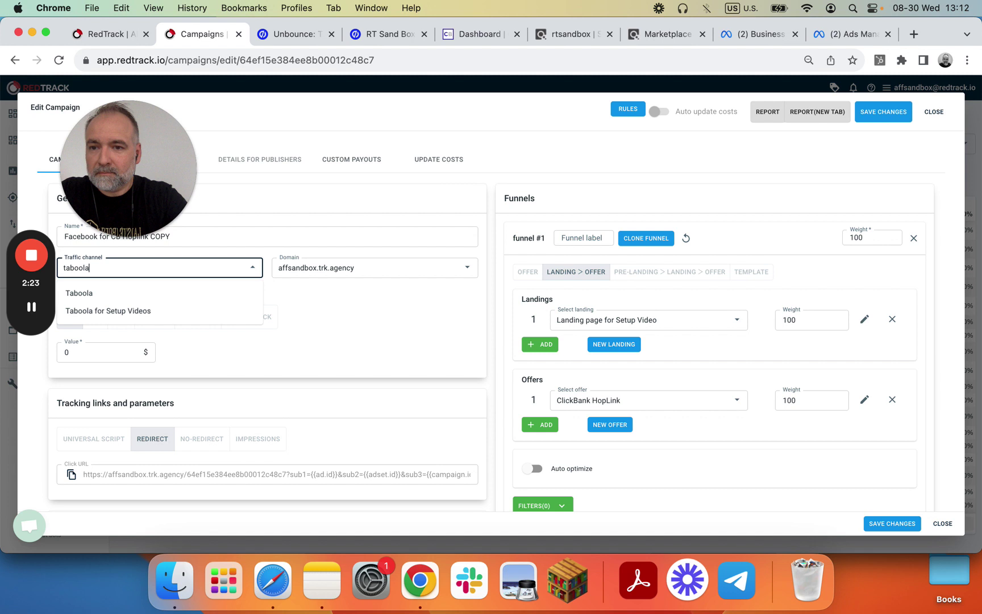
left_click(151, 314)
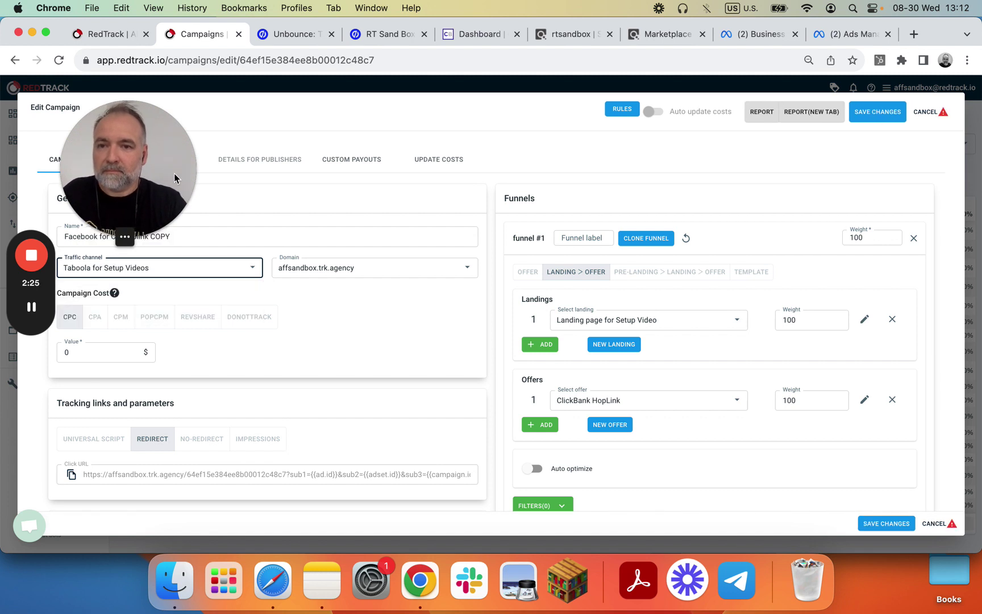
Rename the copy to 'Taboola for CB Hoplink COPY'.
left_click_drag(173, 174, 254, 387)
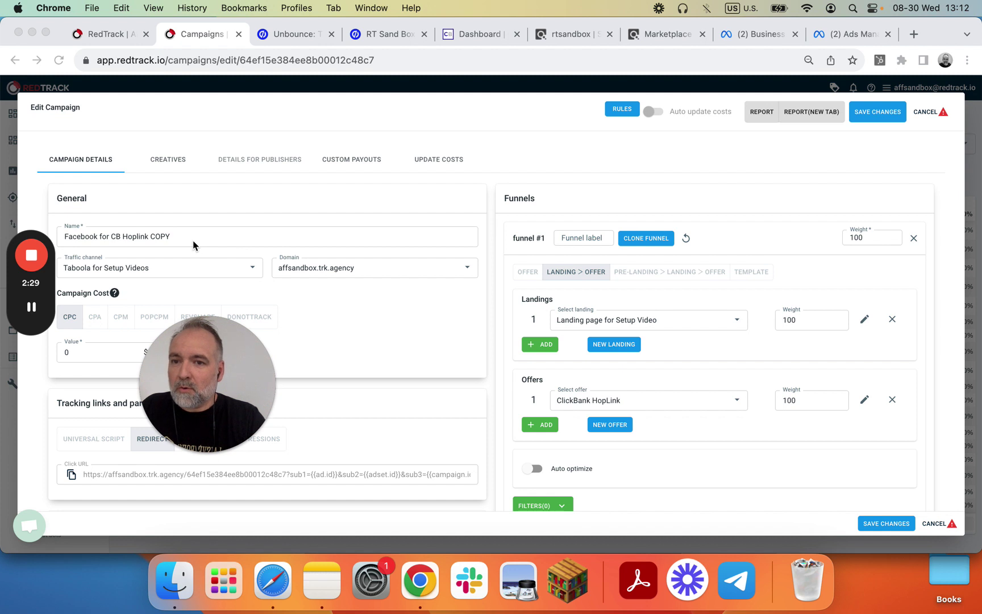
double_click(76, 238)
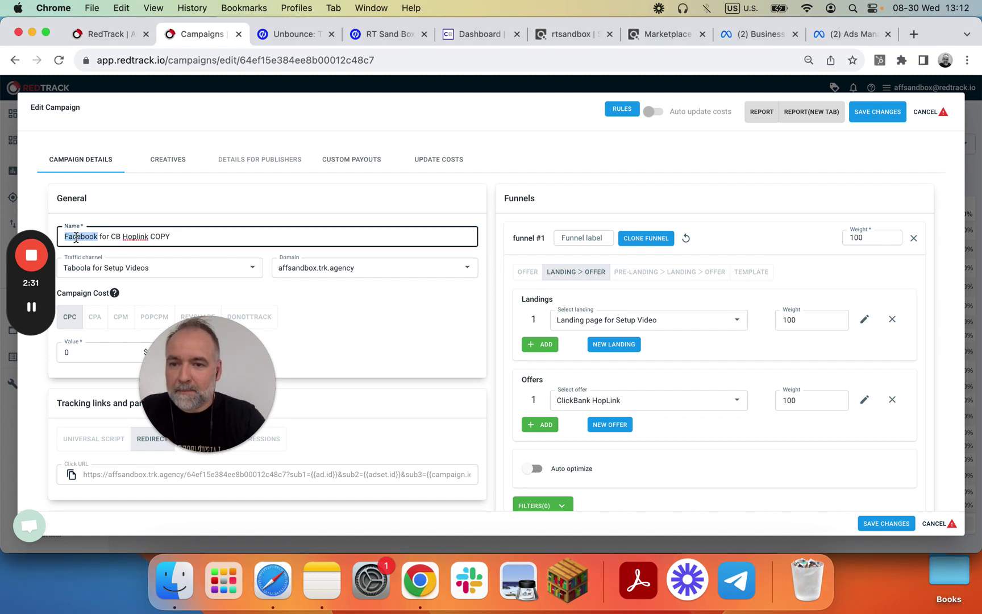
type("Taboola")
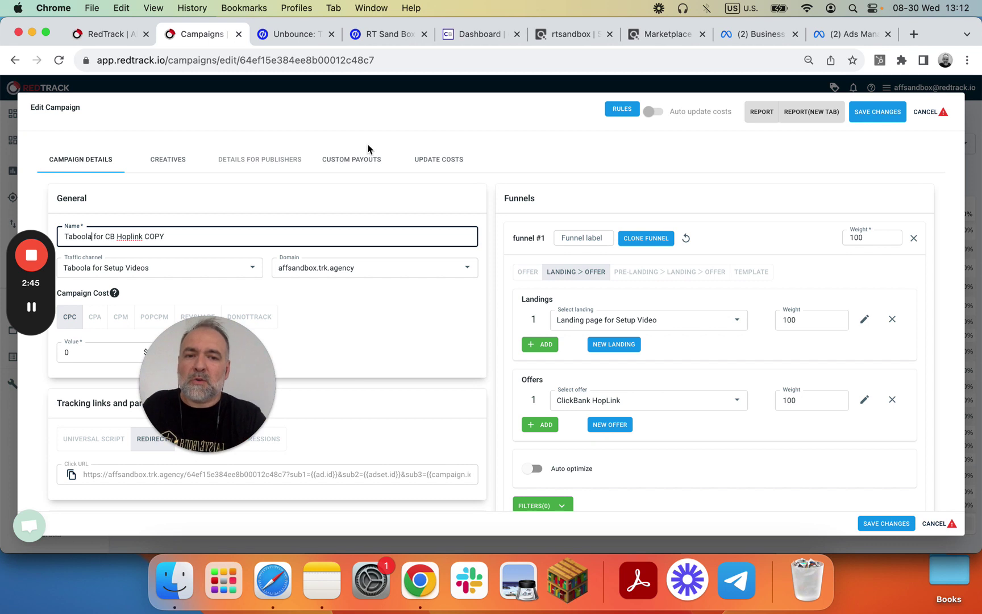
Set the Taboola copy's landing to landingPage.html, save the changes, and close it.
left_click(604, 321)
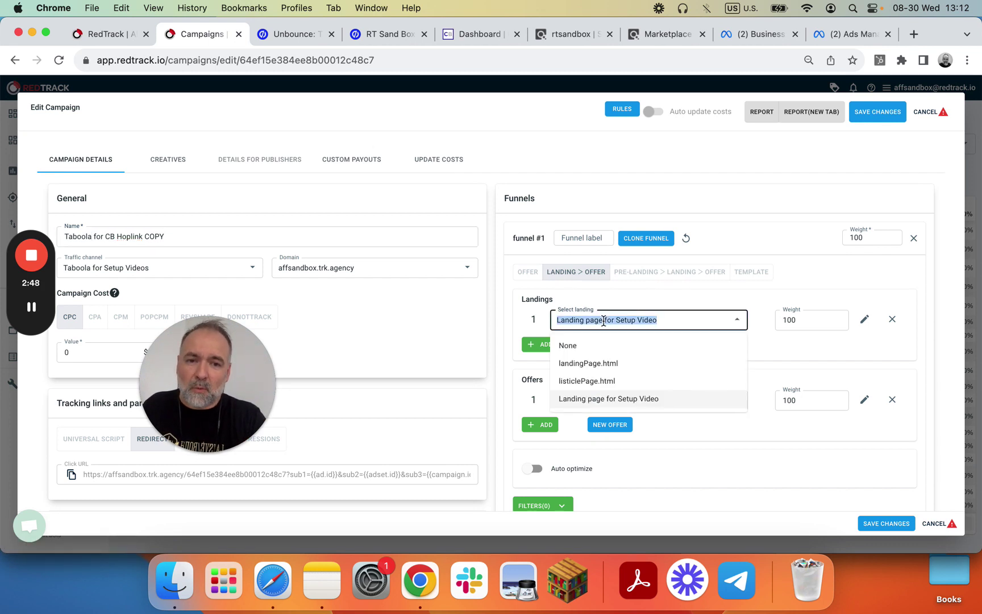
left_click(598, 369)
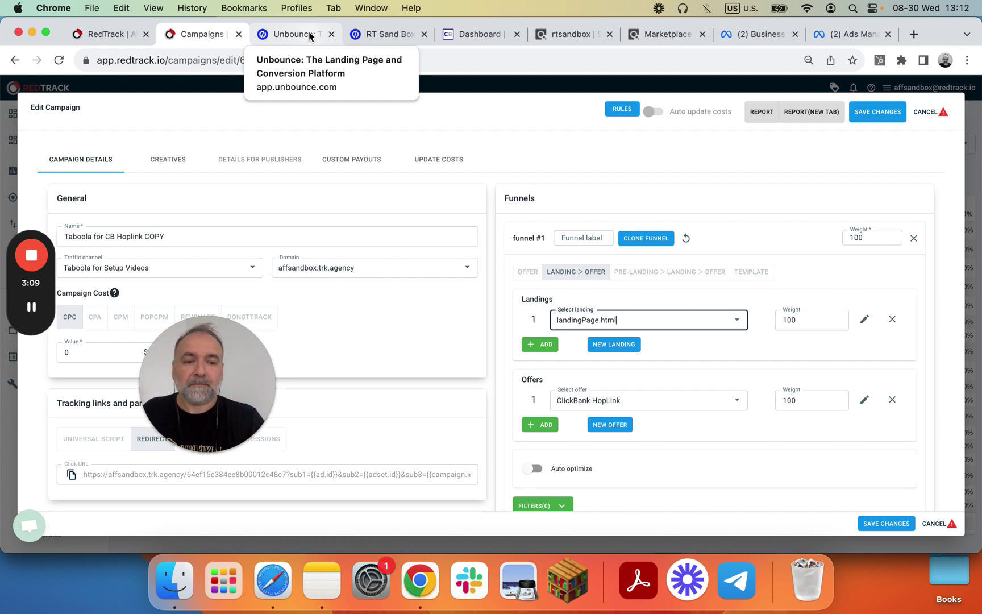
left_click(888, 528)
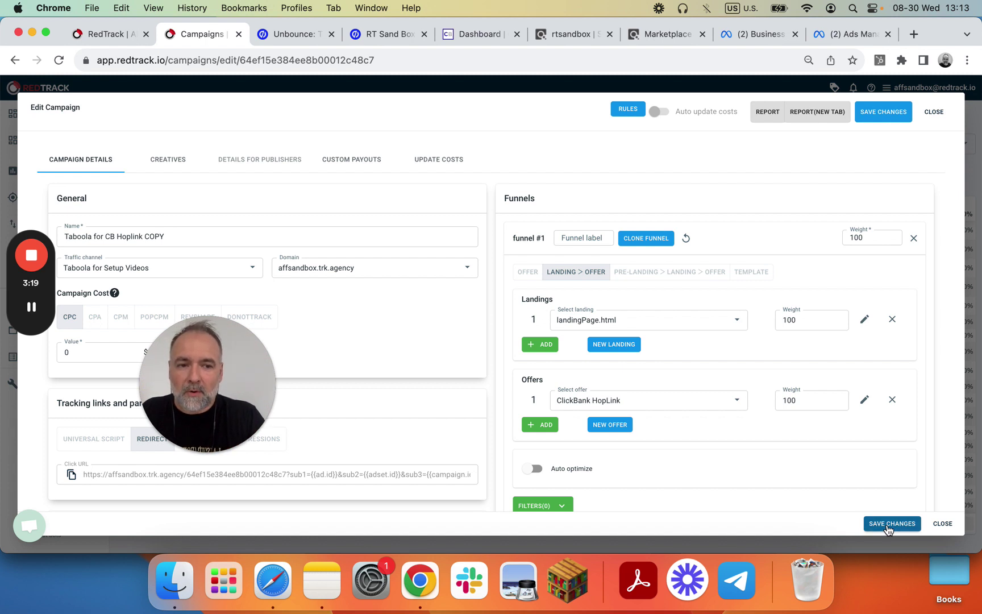
left_click(945, 524)
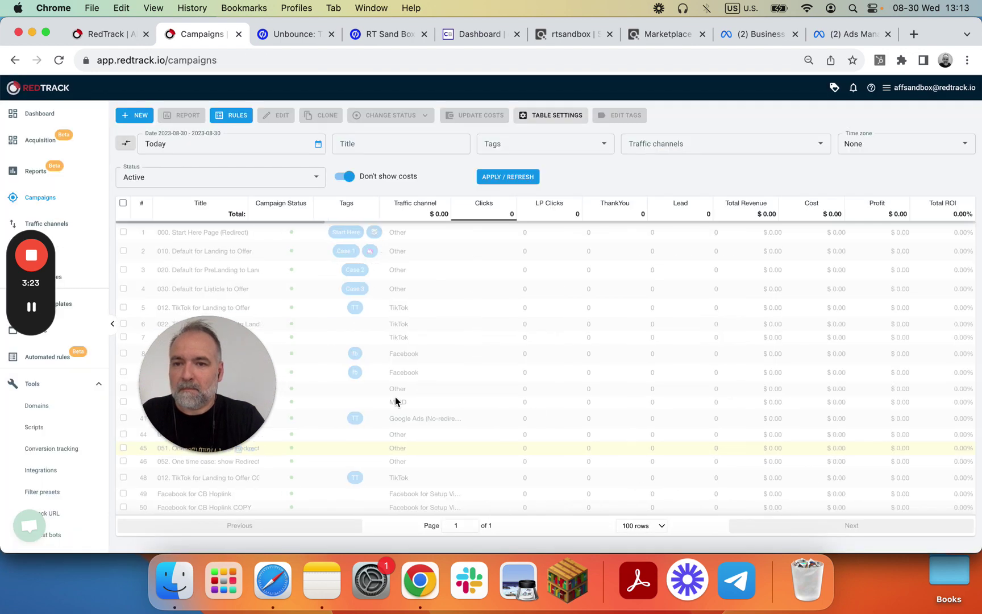